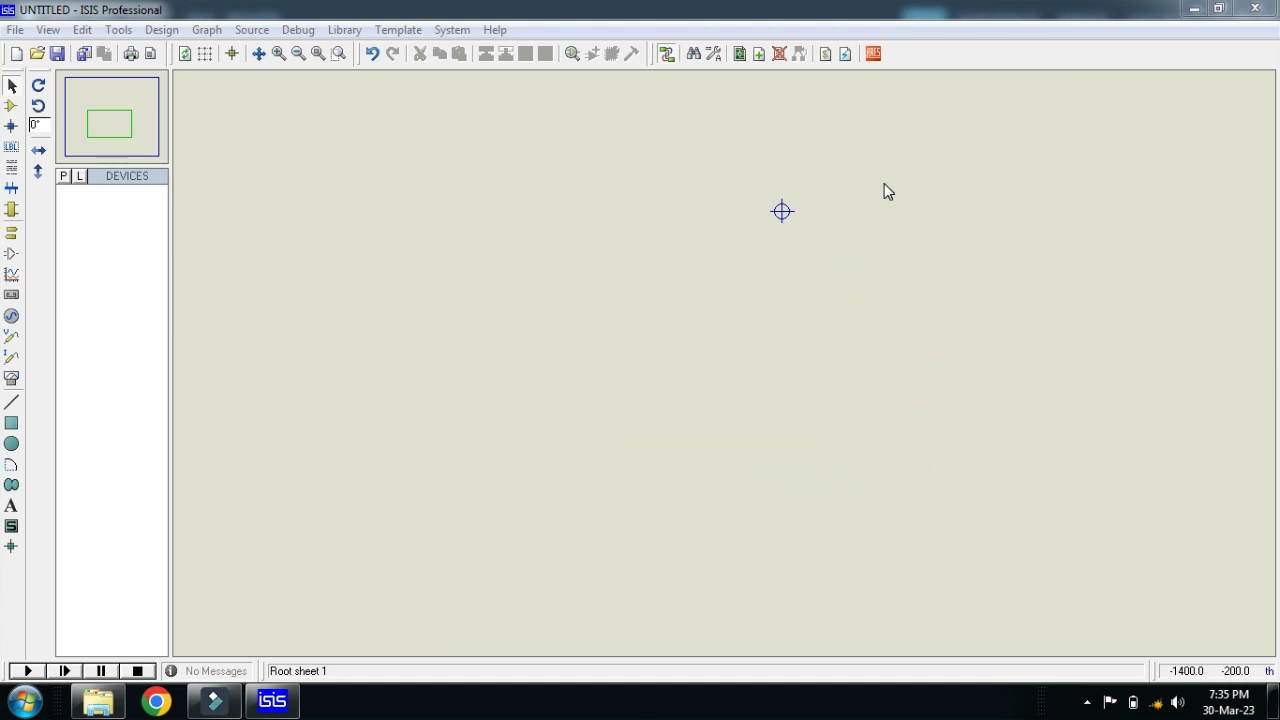
Search the Pick Devices library for 'lipo' and confirm no LiPo battery part exists.
{"action": "left_click", "coordinate": [58, 177]}
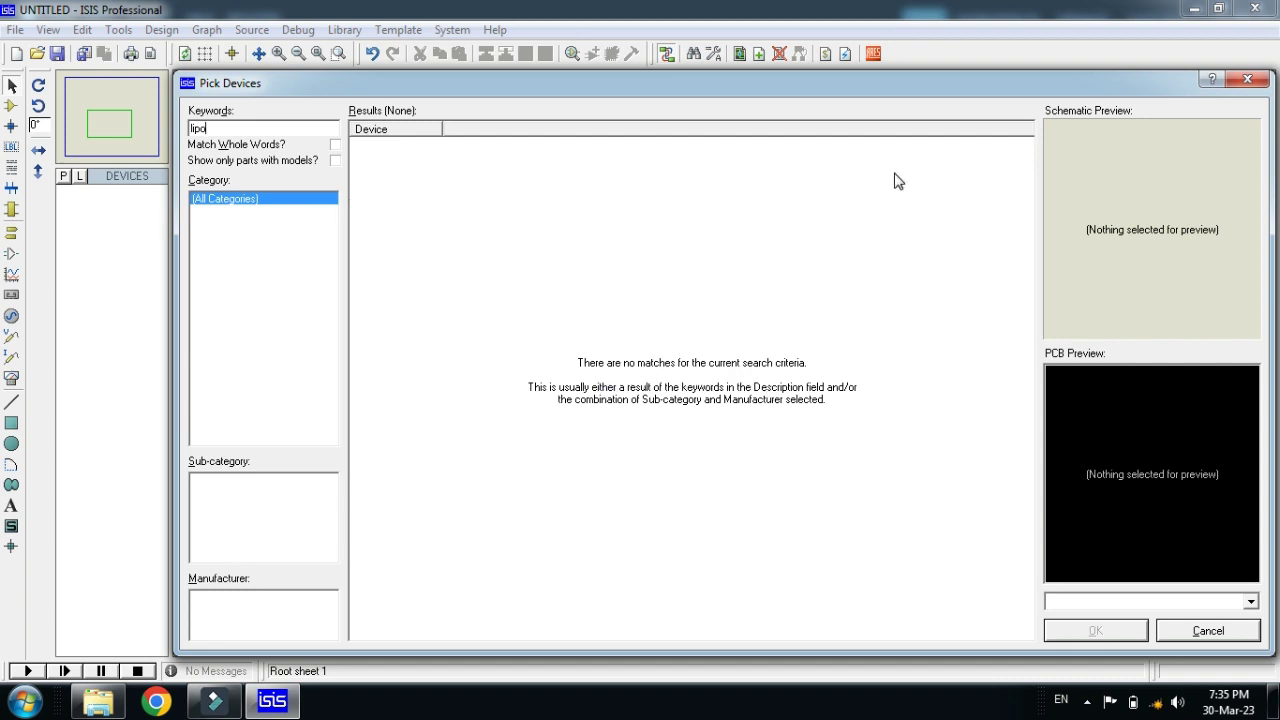
{"action": "left_click", "coordinate": [1247, 79]}
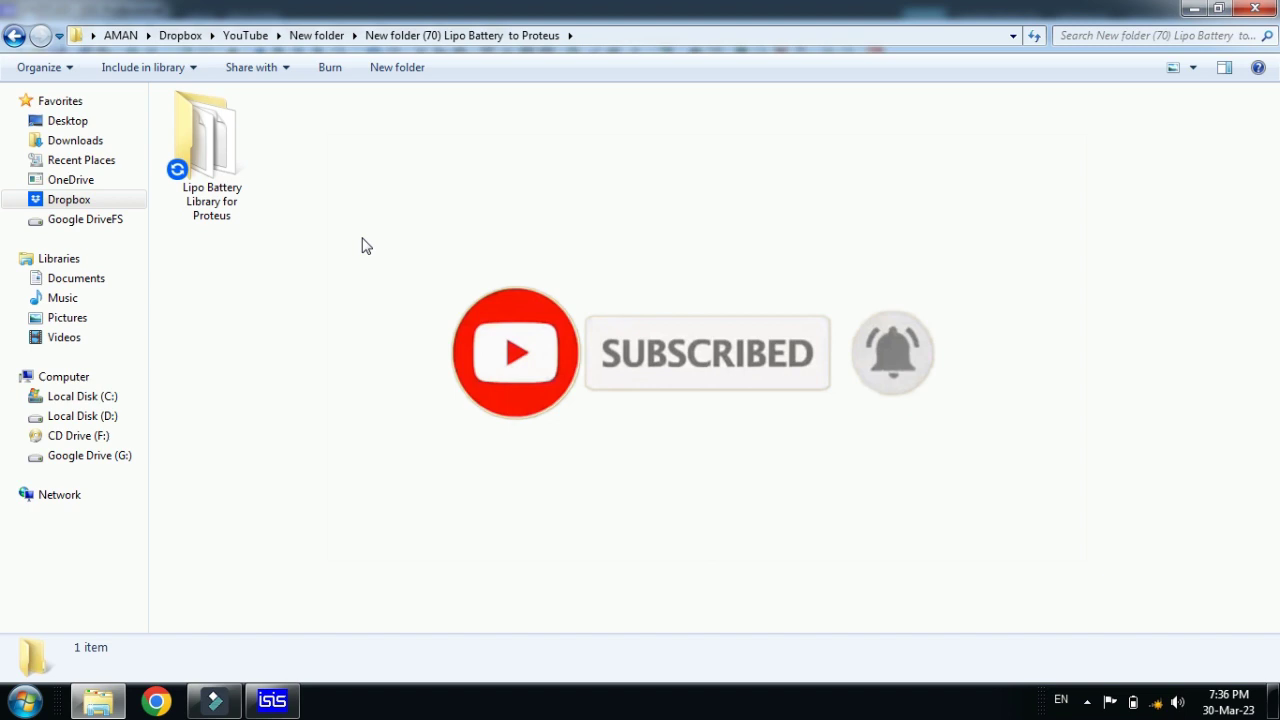
Open the 'Lipo Battery Library for Proteus' folder in Explorer.
{"action": "left_click", "coordinate": [234, 152]}
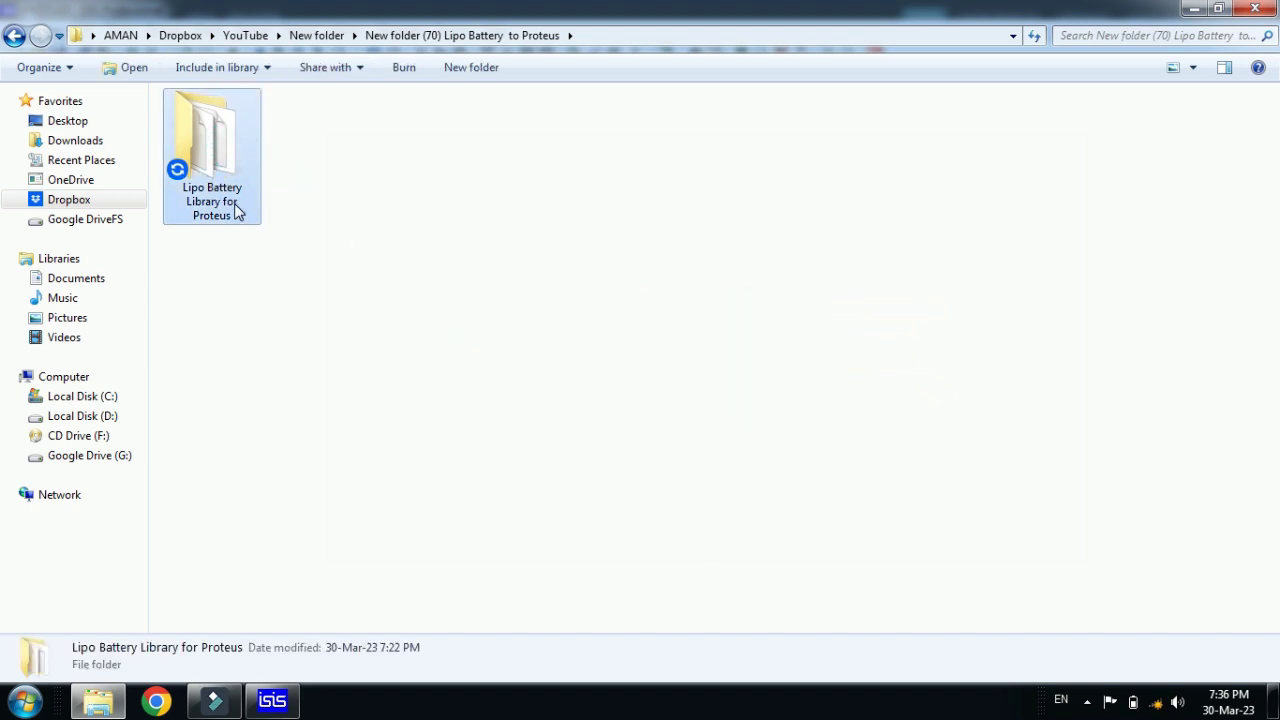
{"action": "right_click", "coordinate": [251, 127]}
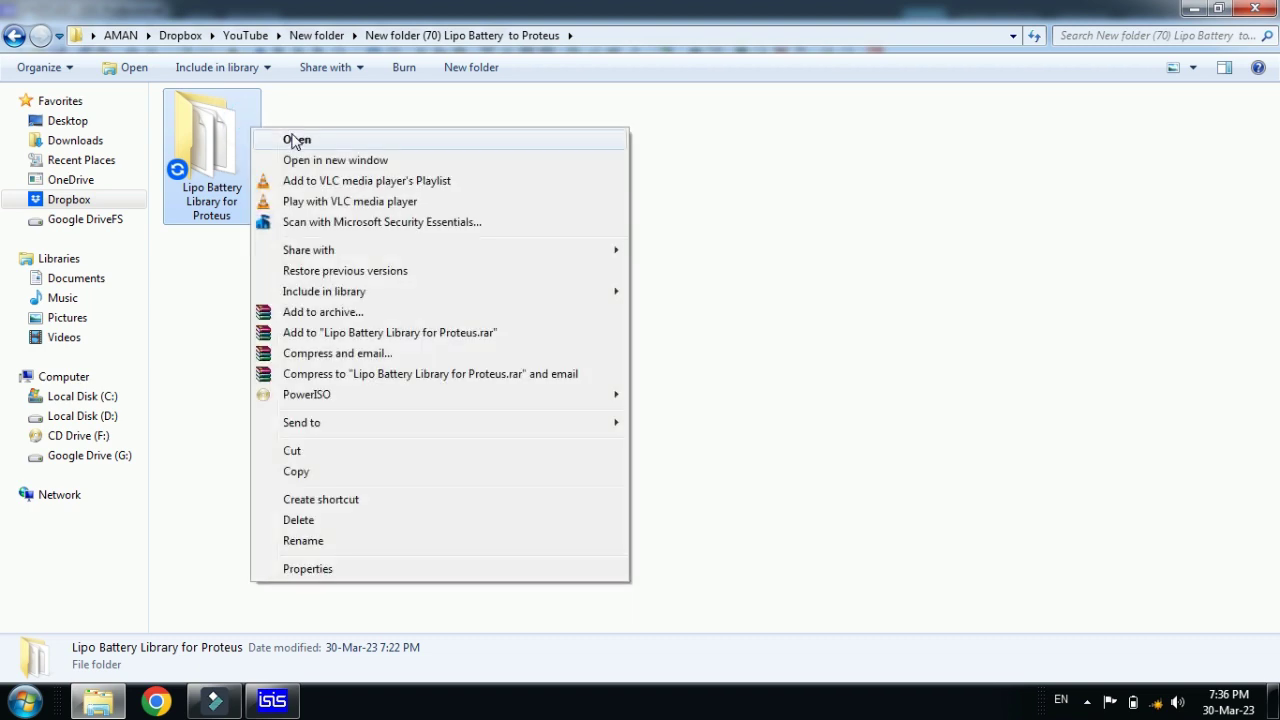
{"action": "left_click", "coordinate": [288, 130]}
{"action": "left_click", "coordinate": [412, 328]}
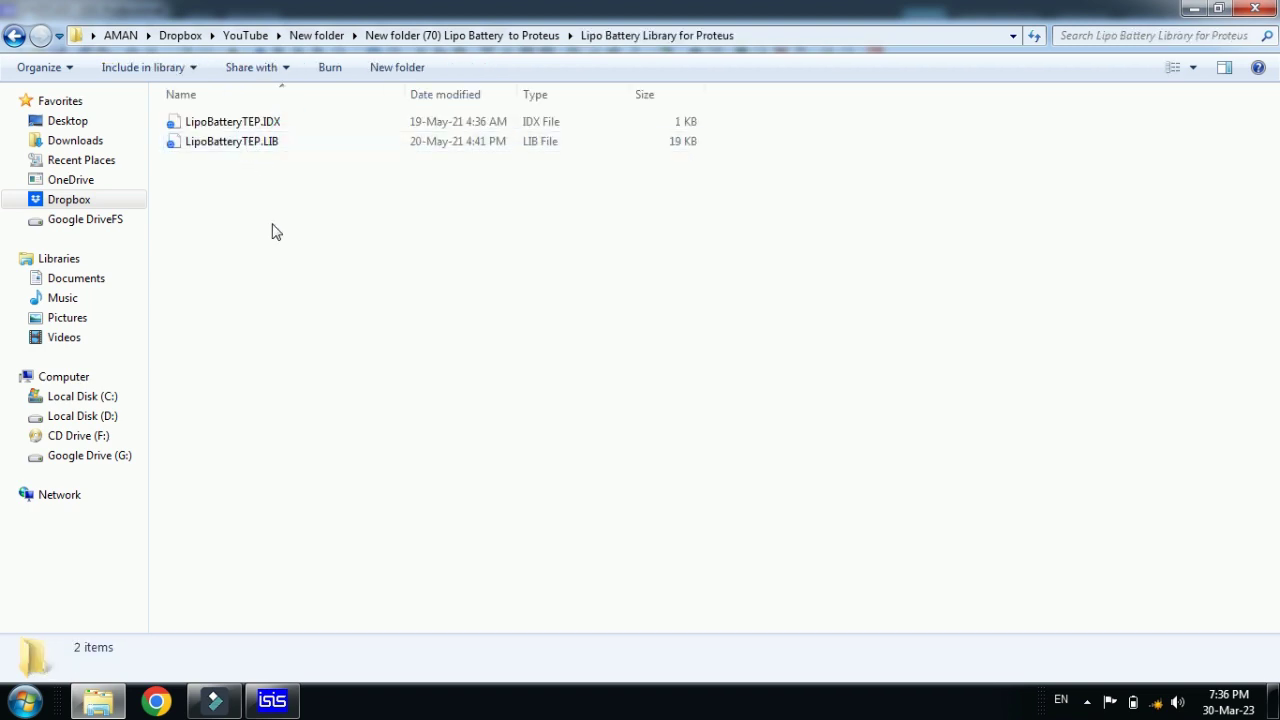
Copy both LipoBatteryTEP.IDX and LipoBatteryTEP.LIB.
{"action": "left_click_drag", "start_coordinate": [290, 285], "coordinate": [276, 124]}
{"action": "right_click", "coordinate": [283, 146]}
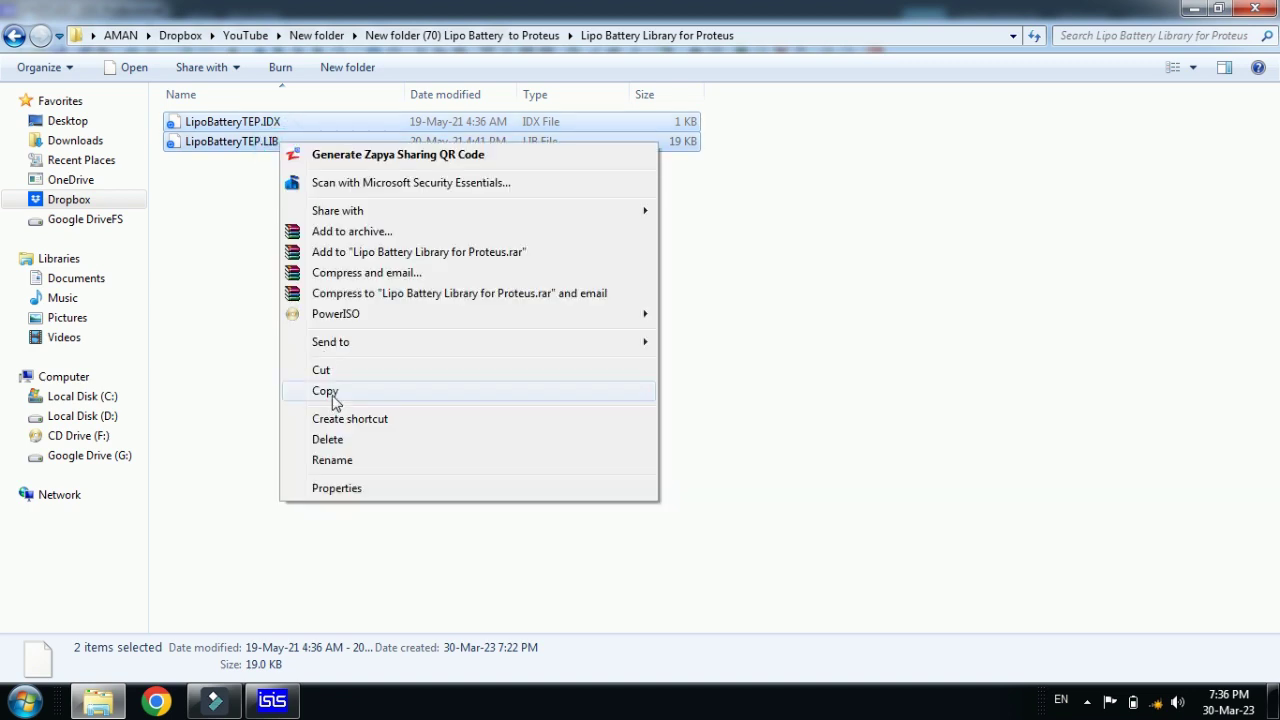
{"action": "left_click", "coordinate": [332, 398]}
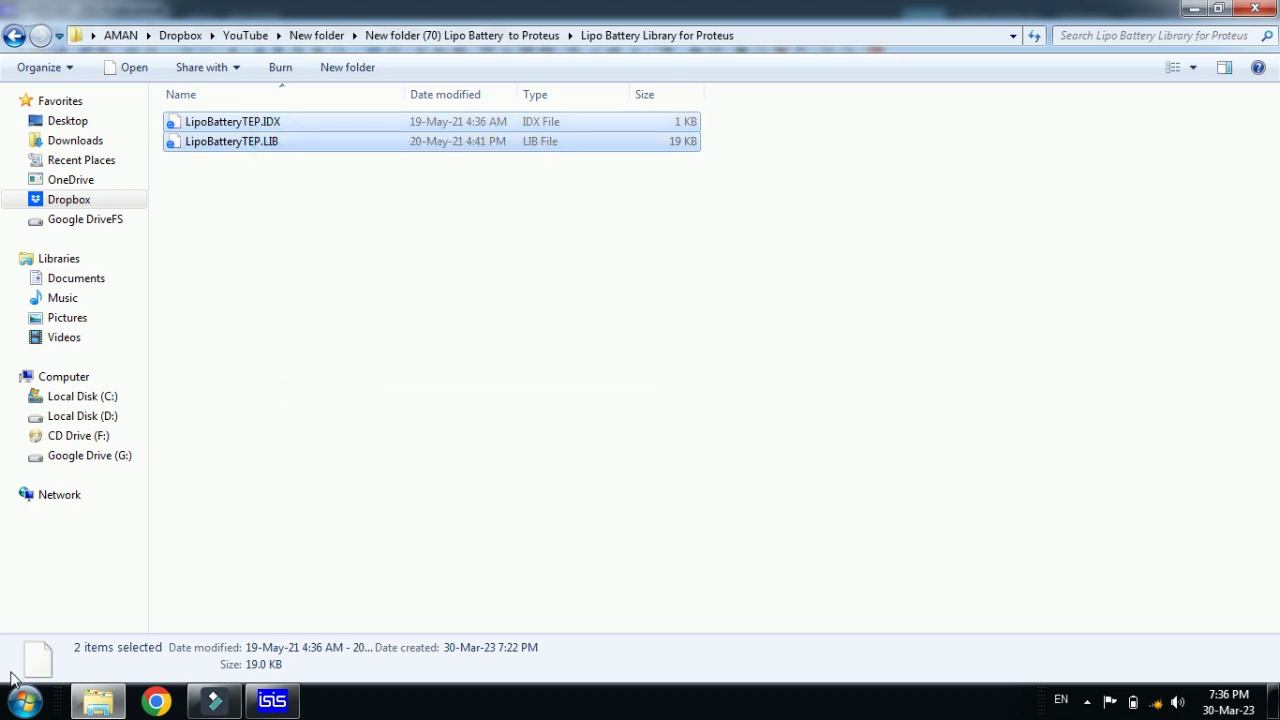
Go from the ISIS shortcut's file location to the Proteus 7 Professional LIBRARY folder on drive D.
{"action": "left_click", "coordinate": [20, 706]}
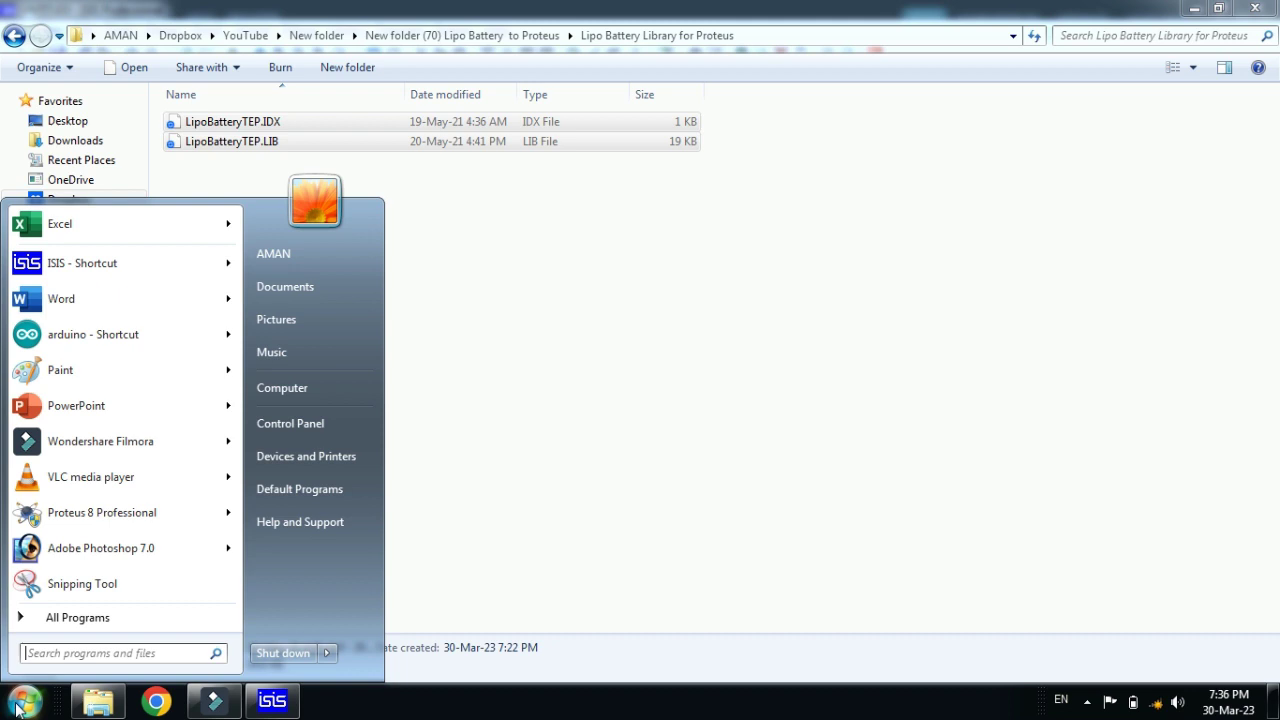
{"action": "type", "text": "isis"}
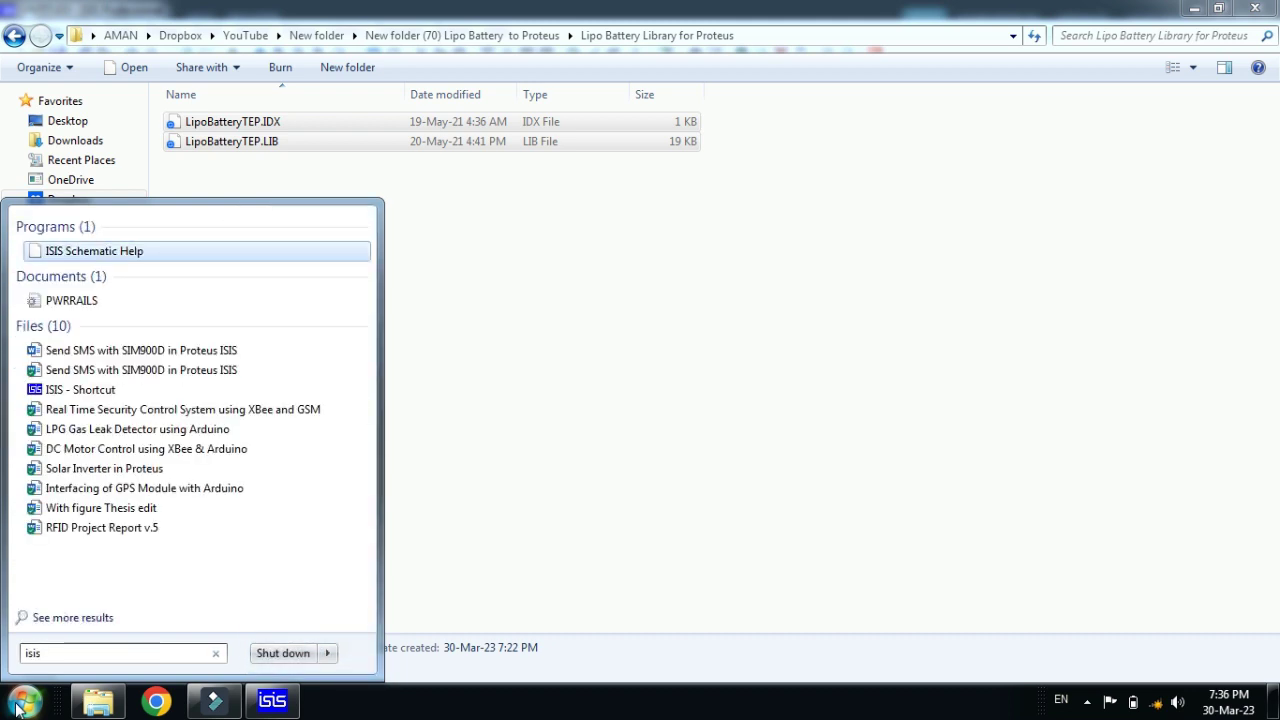
{"action": "right_click", "coordinate": [89, 396]}
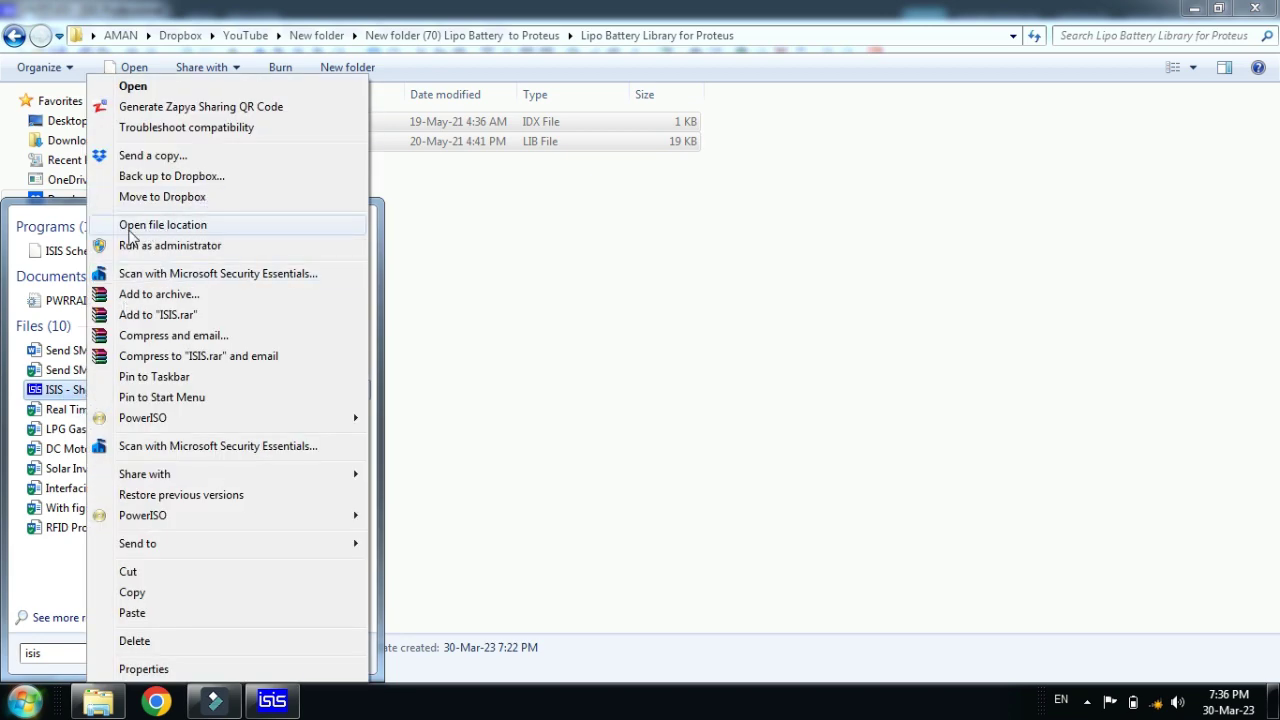
{"action": "left_click", "coordinate": [219, 226]}
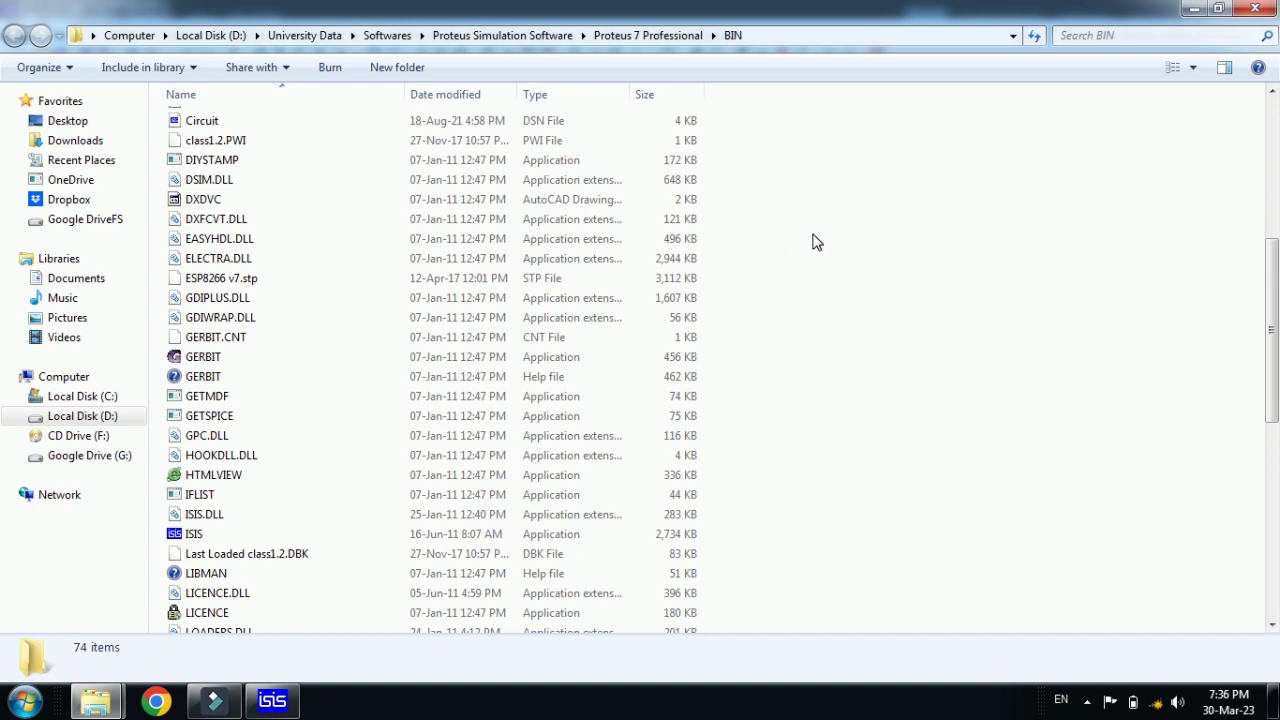
{"action": "left_click", "coordinate": [644, 38]}
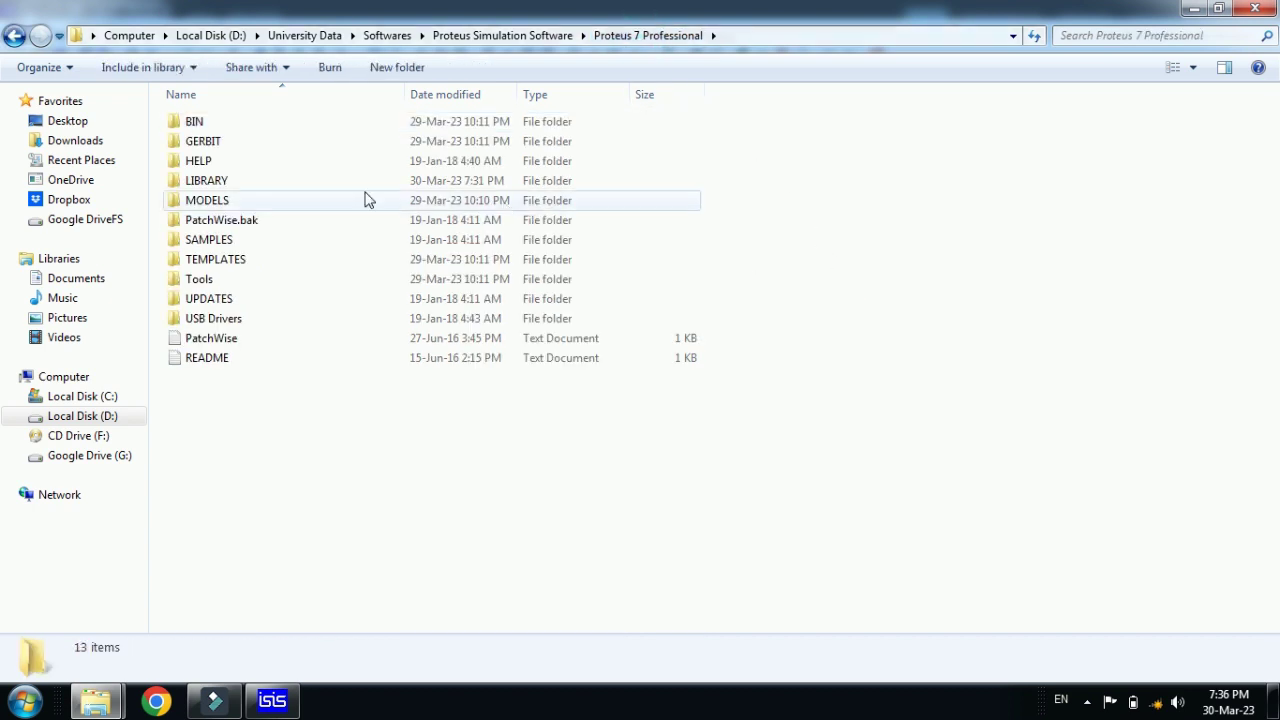
{"action": "left_click", "coordinate": [256, 186]}
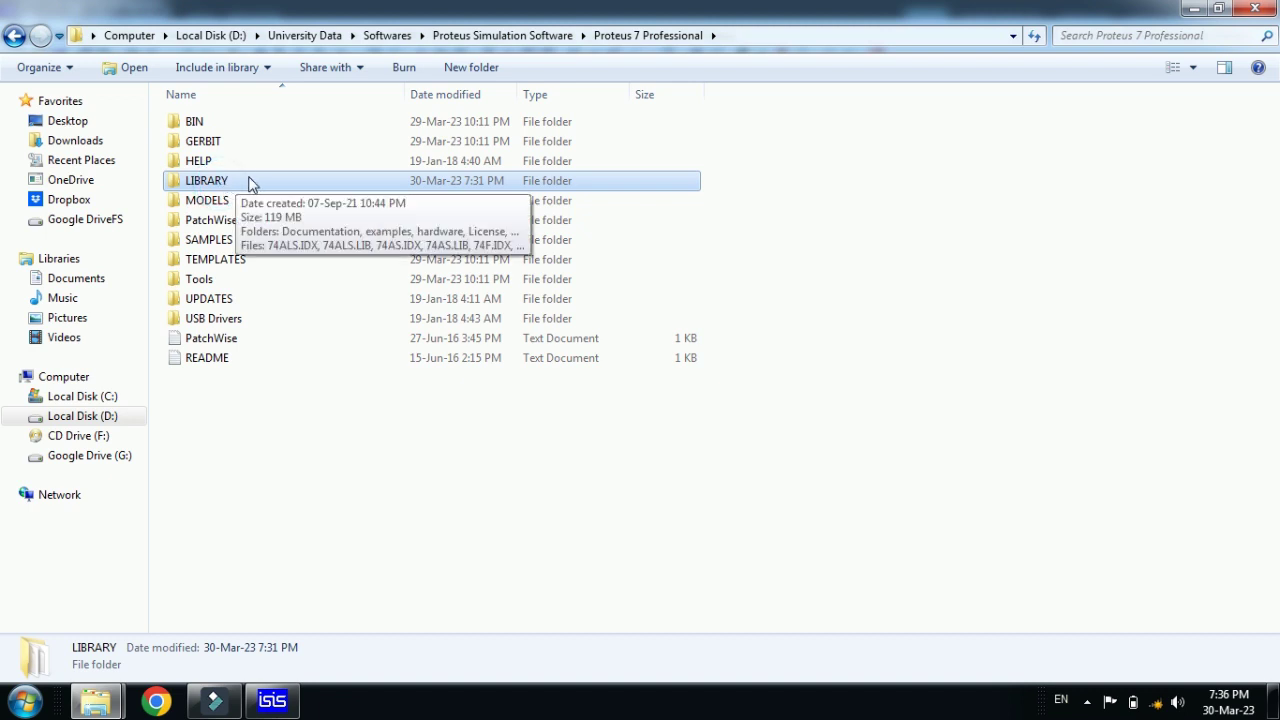
{"action": "right_click", "coordinate": [246, 178]}
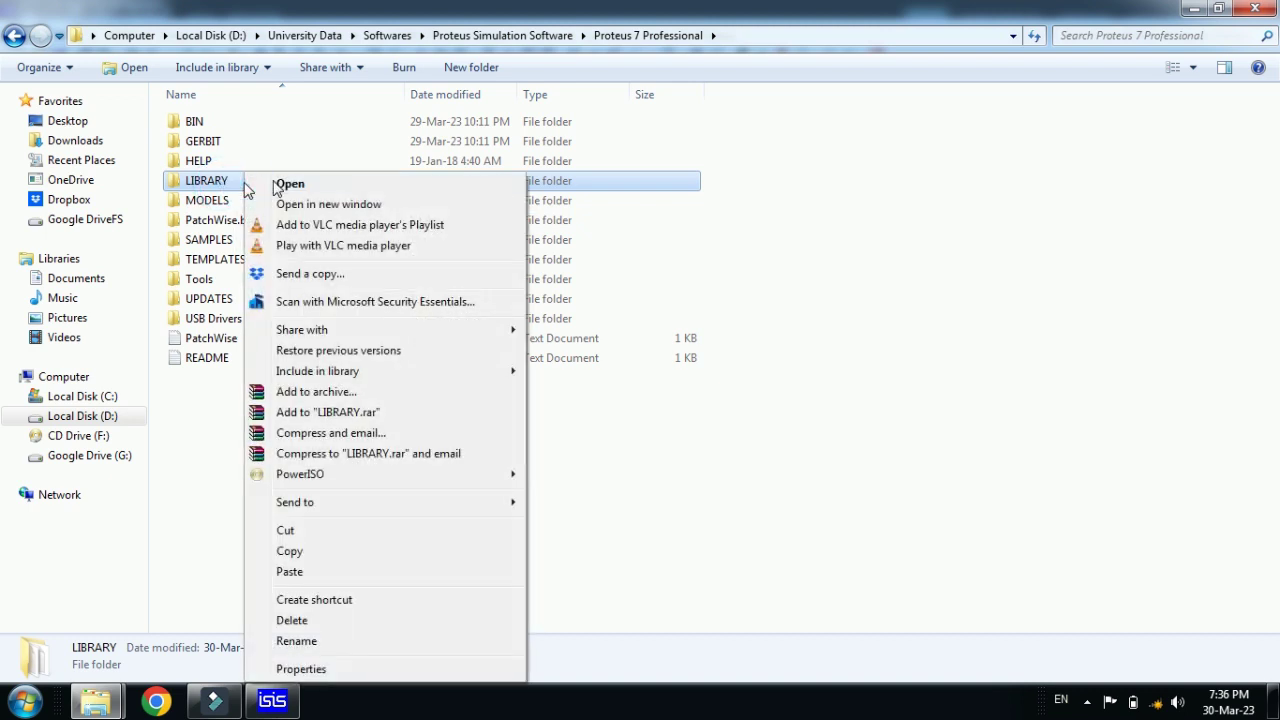
Paste LipoBatteryTEP.IDX and LipoBatteryTEP.LIB into LIBRARY, then return to ISIS.
{"action": "left_click", "coordinate": [320, 184]}
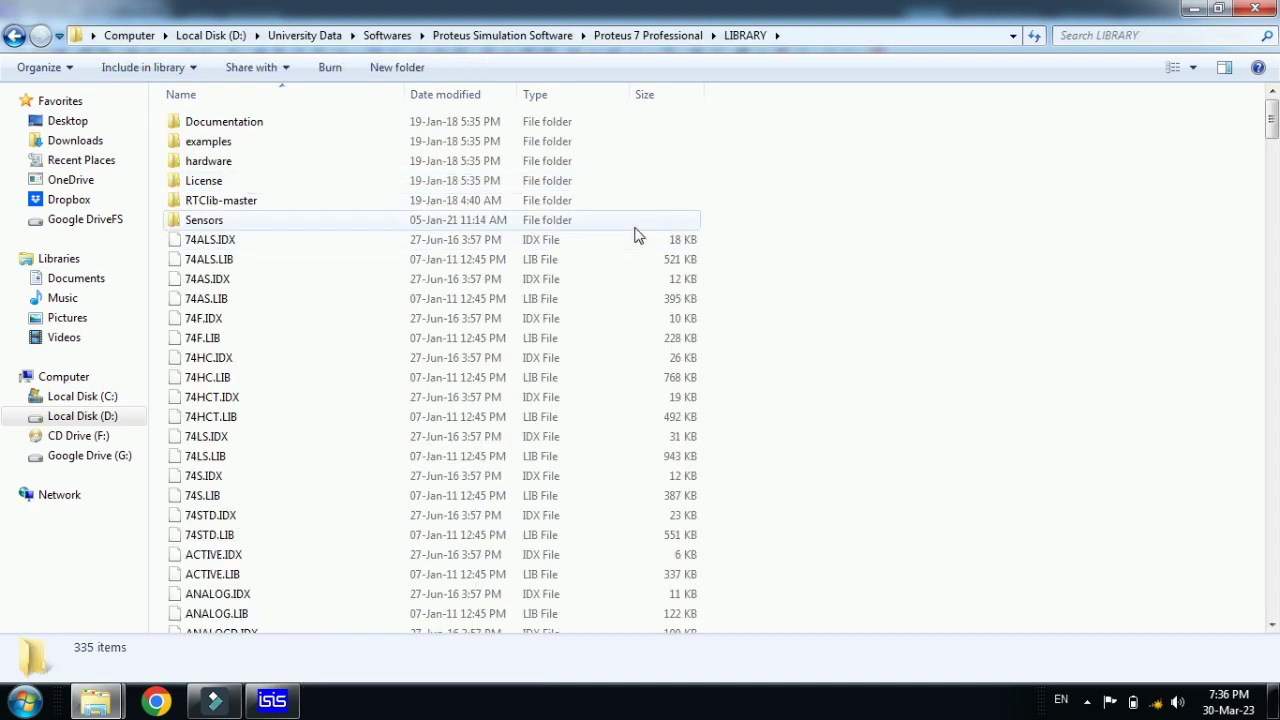
{"action": "right_click", "coordinate": [874, 244]}
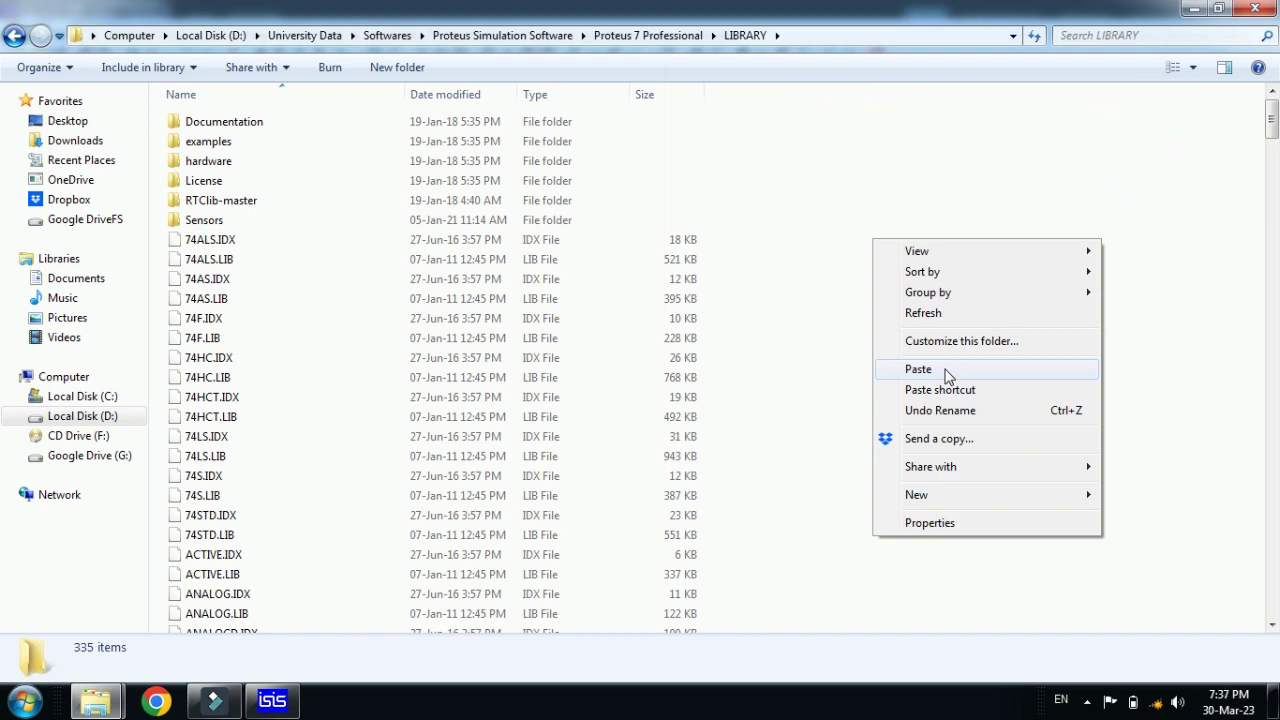
{"action": "left_click", "coordinate": [918, 369]}
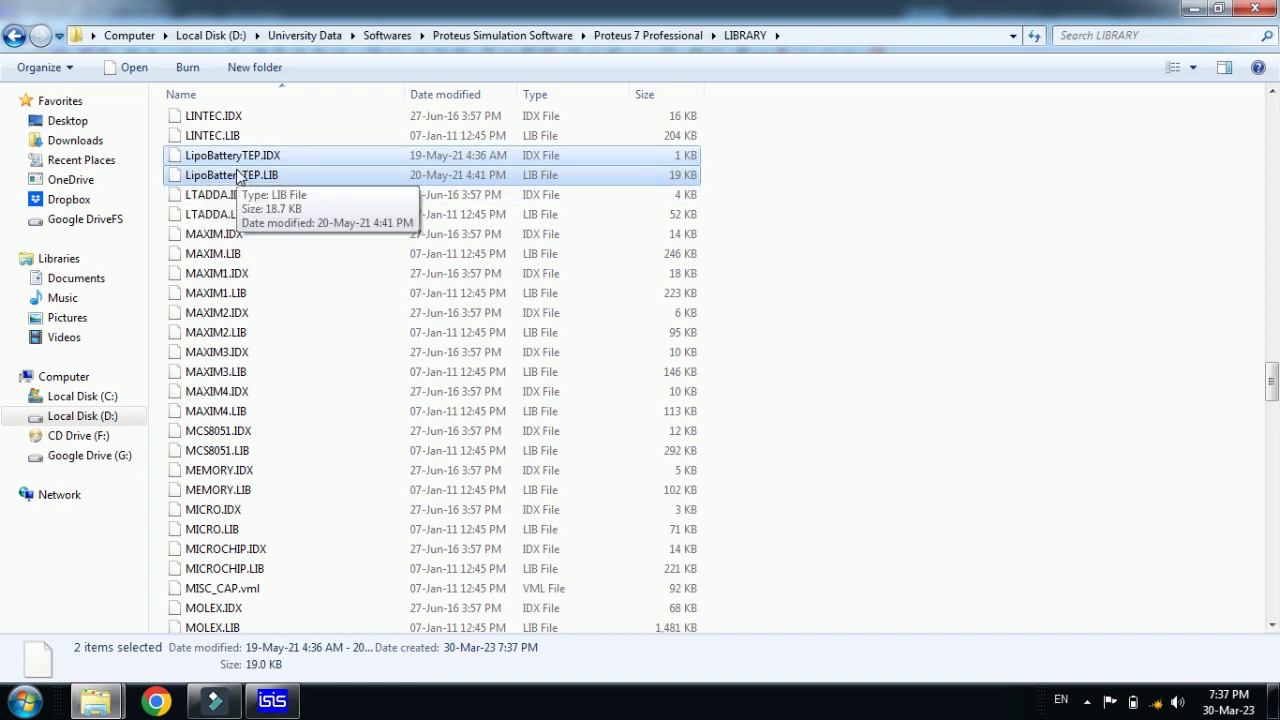
{"action": "left_click", "coordinate": [918, 287]}
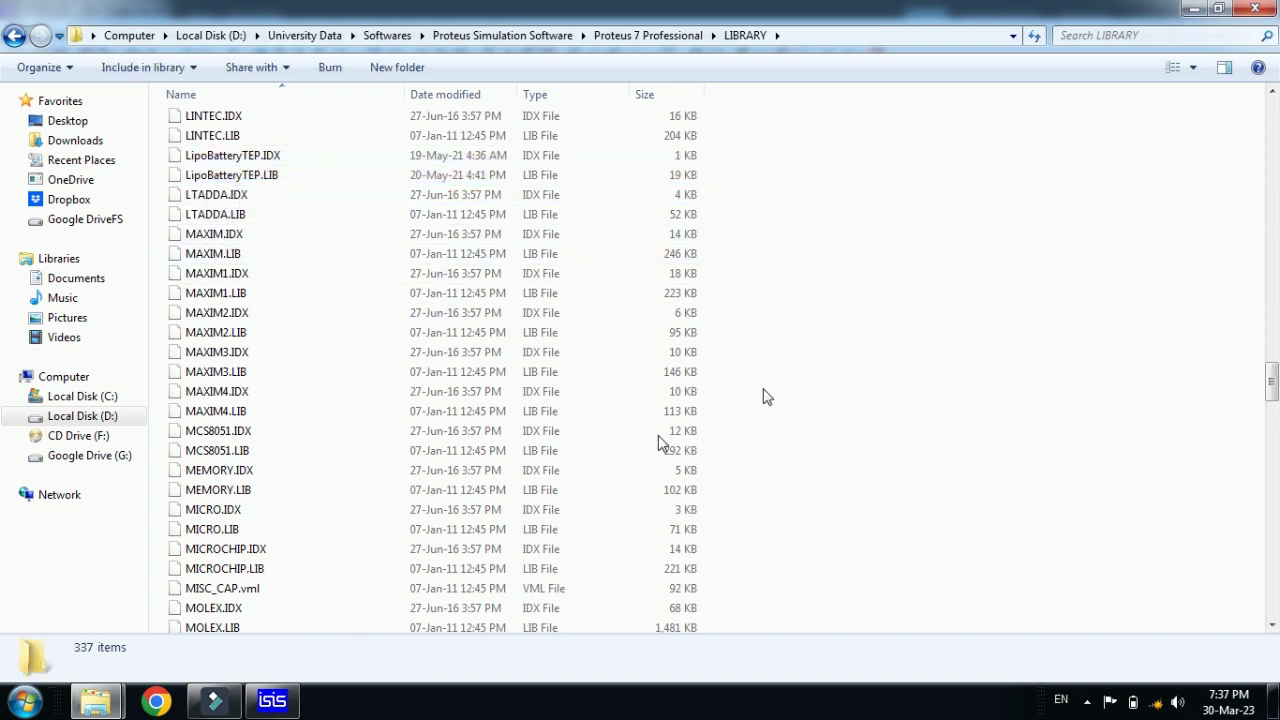
{"action": "left_click", "coordinate": [271, 700]}
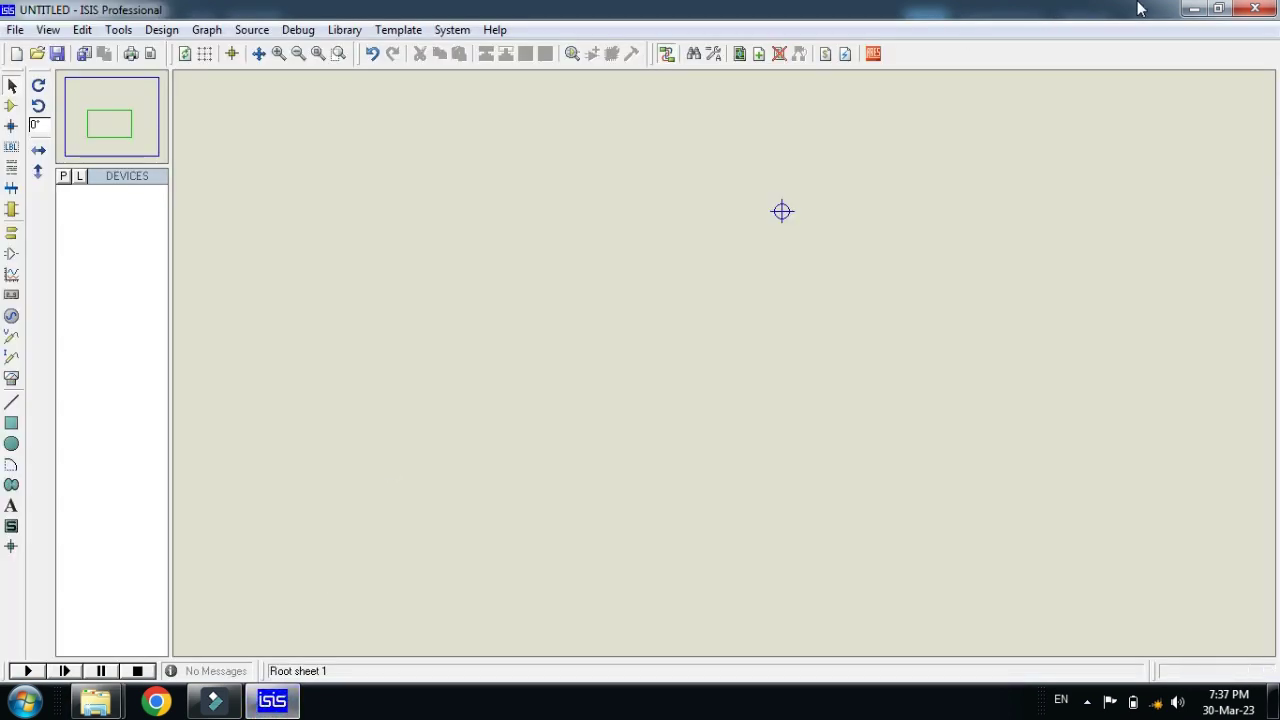
Close ISIS without saving and relaunch ISIS Professional on a fresh UNTITLED design.
{"action": "left_click", "coordinate": [1255, 10]}
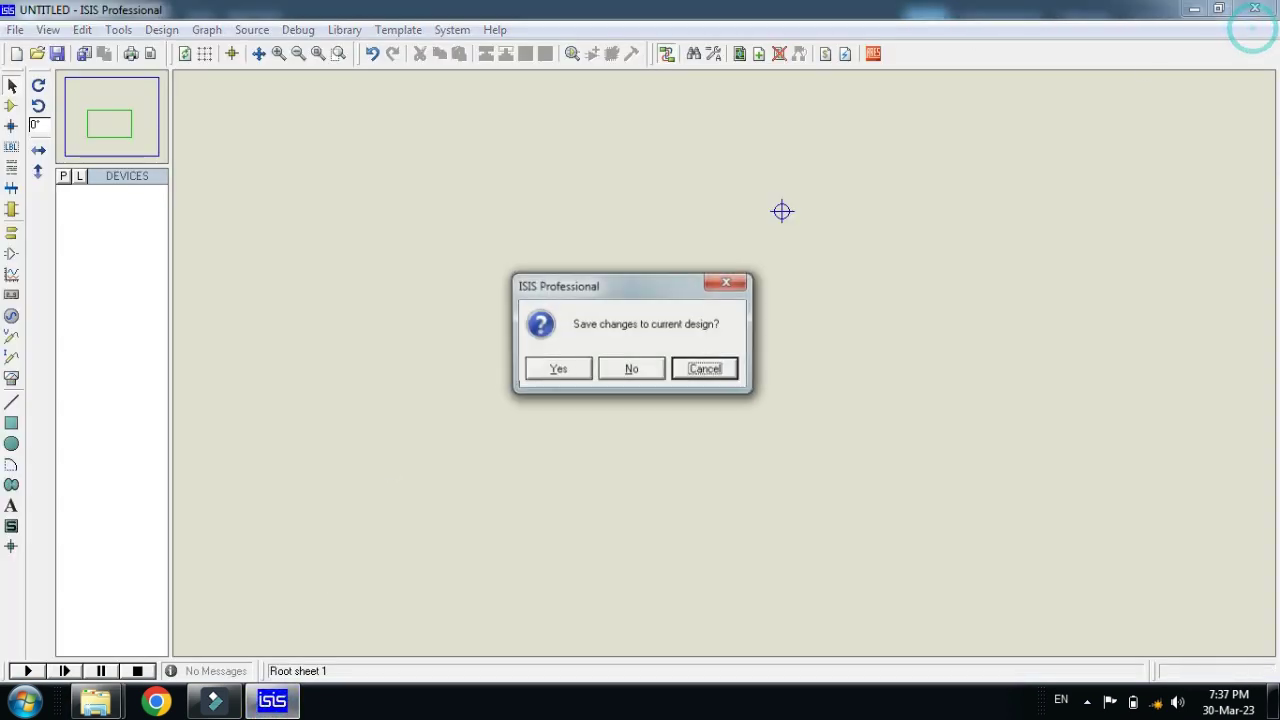
{"action": "left_click", "coordinate": [626, 366]}
{"action": "left_click", "coordinate": [25, 700]}
{"action": "left_click", "coordinate": [57, 262]}
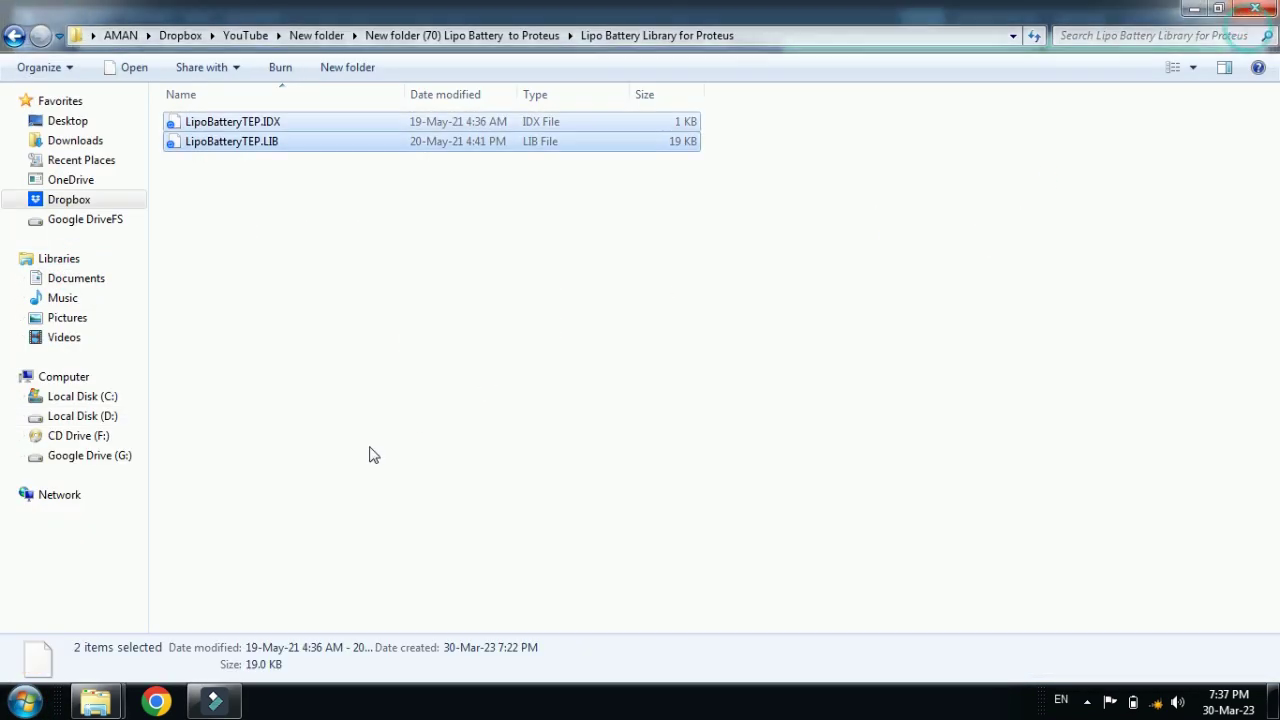
{"action": "left_click", "coordinate": [474, 417]}
{"action": "left_click", "coordinate": [14, 35]}
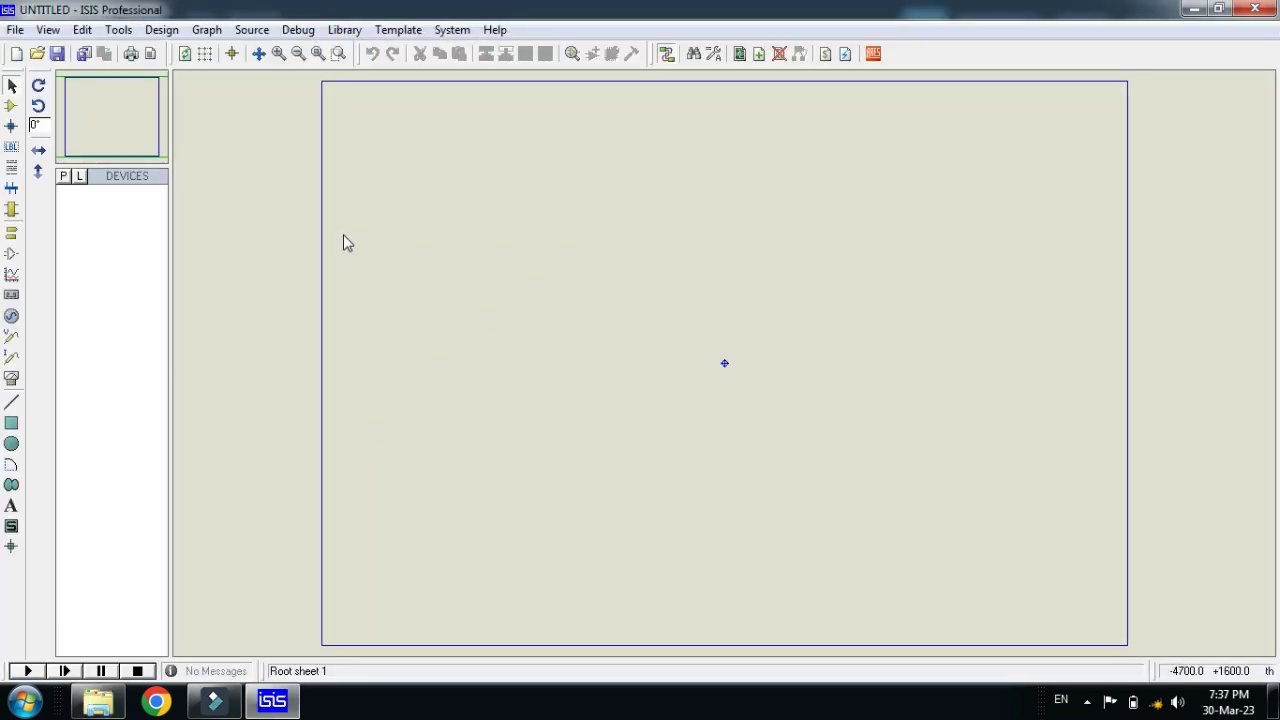
Search 'lipo' in Pick Devices and add LIPO BATTERY and LIPO BATTERY2 to the device list.
{"action": "left_click", "coordinate": [63, 176]}
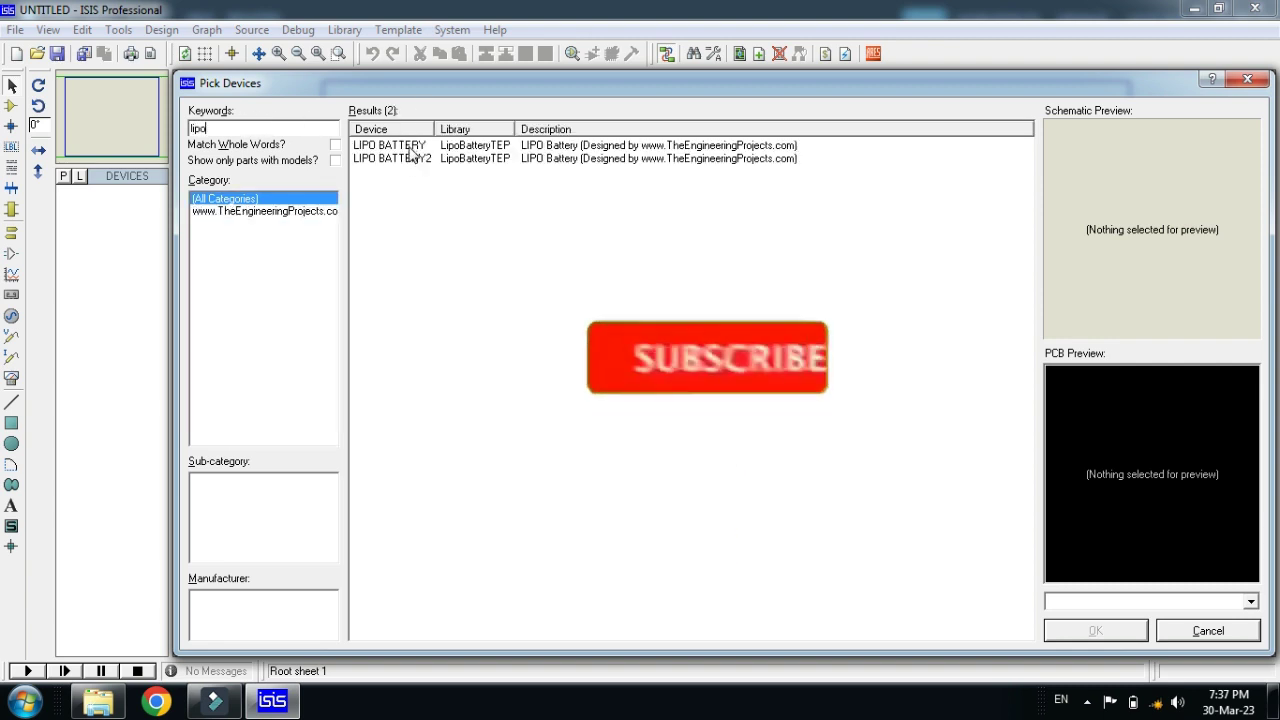
{"action": "left_click", "coordinate": [415, 159]}
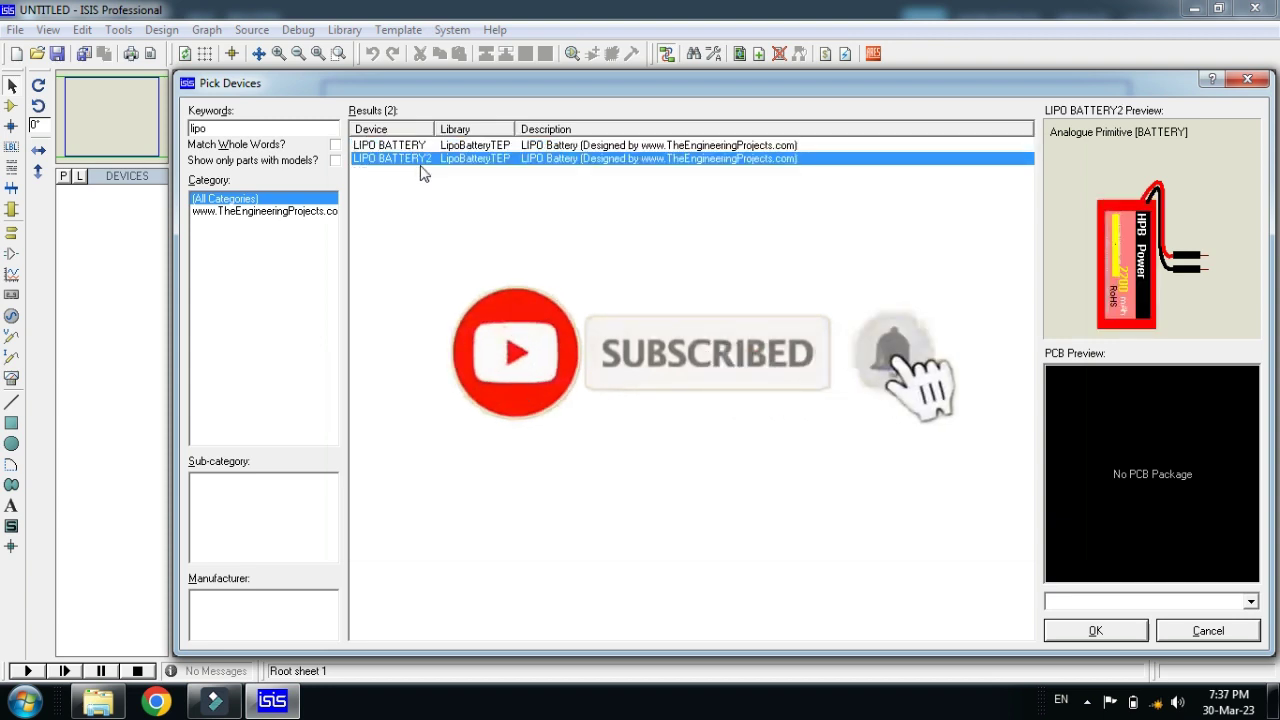
{"action": "left_click", "coordinate": [418, 147]}
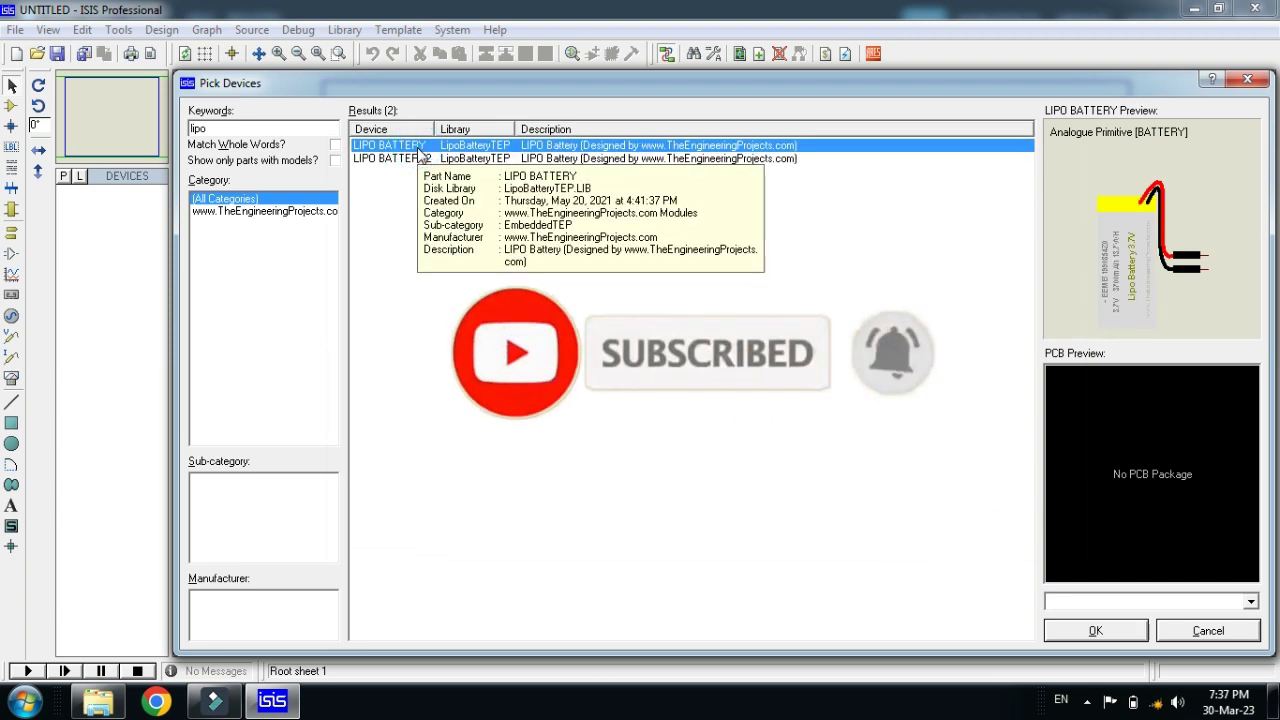
{"action": "double_click", "coordinate": [418, 148]}
{"action": "left_click", "coordinate": [424, 162]}
{"action": "double_click", "coordinate": [424, 162]}
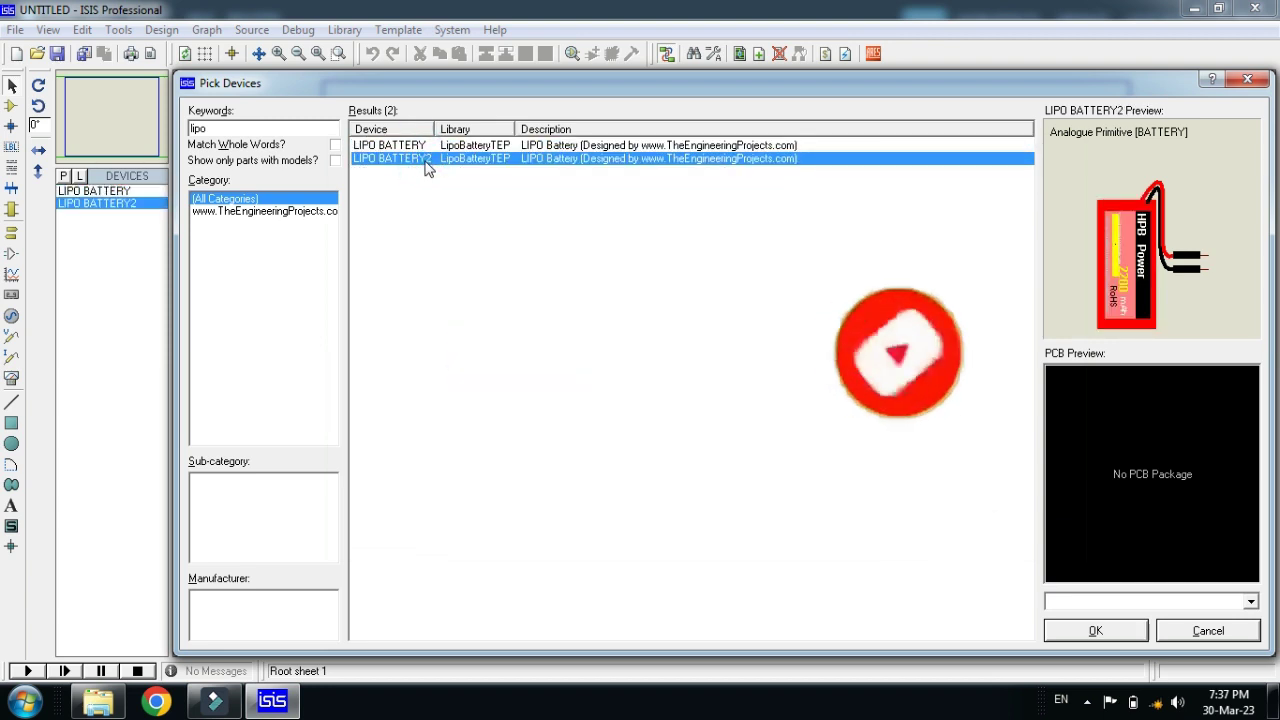
Place the red 11.1V LIPO BATTERY2 on the schematic sheet.
{"action": "left_click", "coordinate": [1098, 629]}
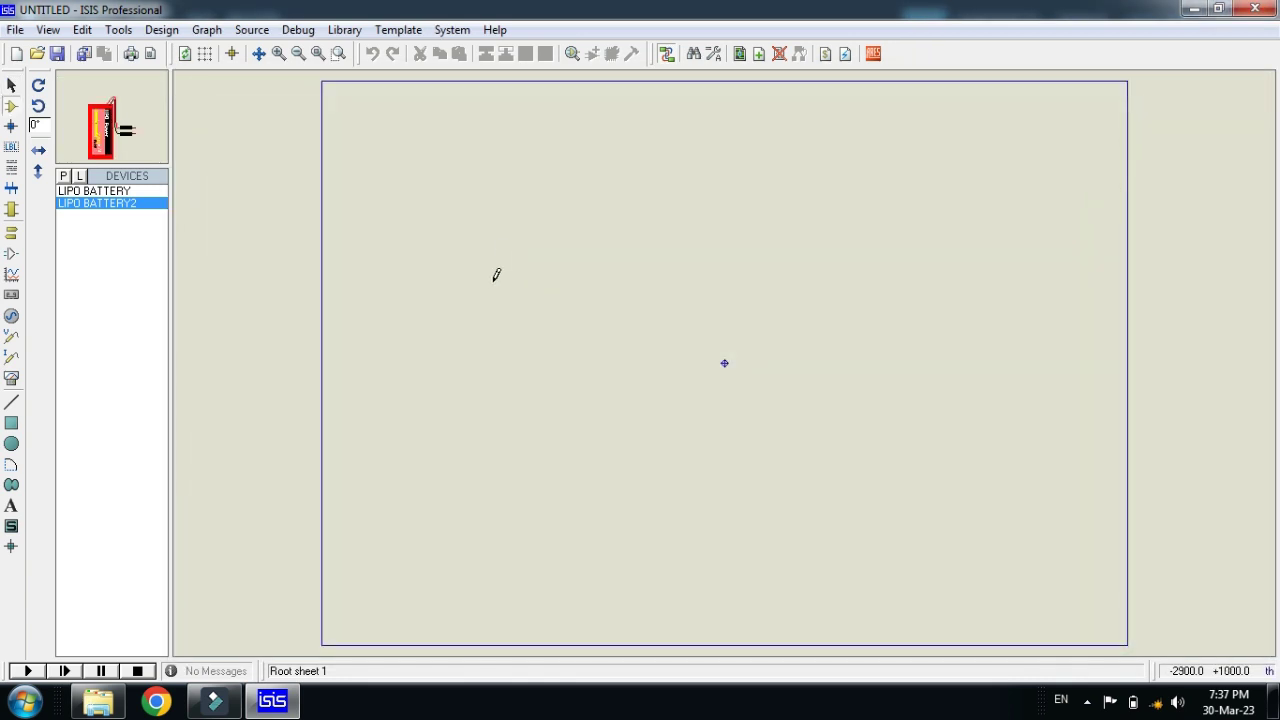
{"action": "left_click", "coordinate": [489, 283]}
{"action": "left_click", "coordinate": [527, 325]}
{"action": "scroll", "coordinate": [714, 357], "scroll_direction": "up", "scroll_amount": 3}
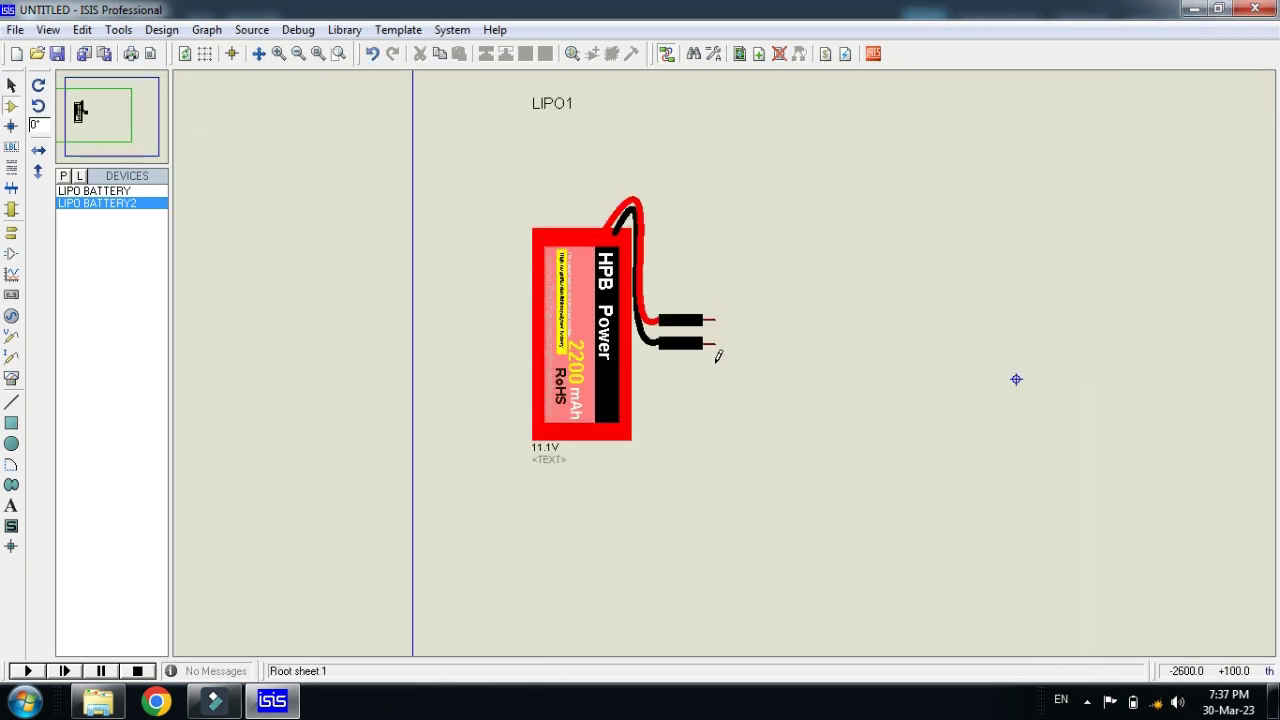
{"action": "scroll", "coordinate": [726, 351], "scroll_direction": "down", "scroll_amount": 1}
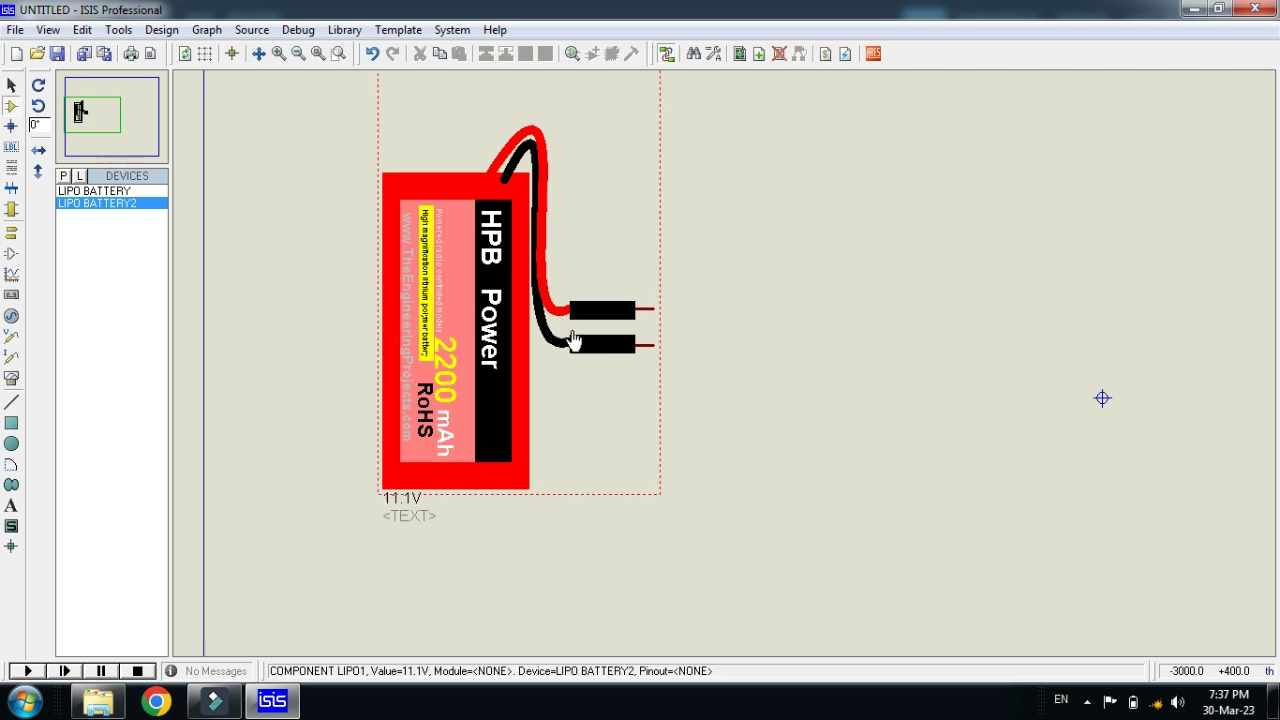
Place the grey 3.7V LIPO BATTERY to the right of the red one.
{"action": "left_click", "coordinate": [94, 190]}
{"action": "left_click", "coordinate": [851, 258]}
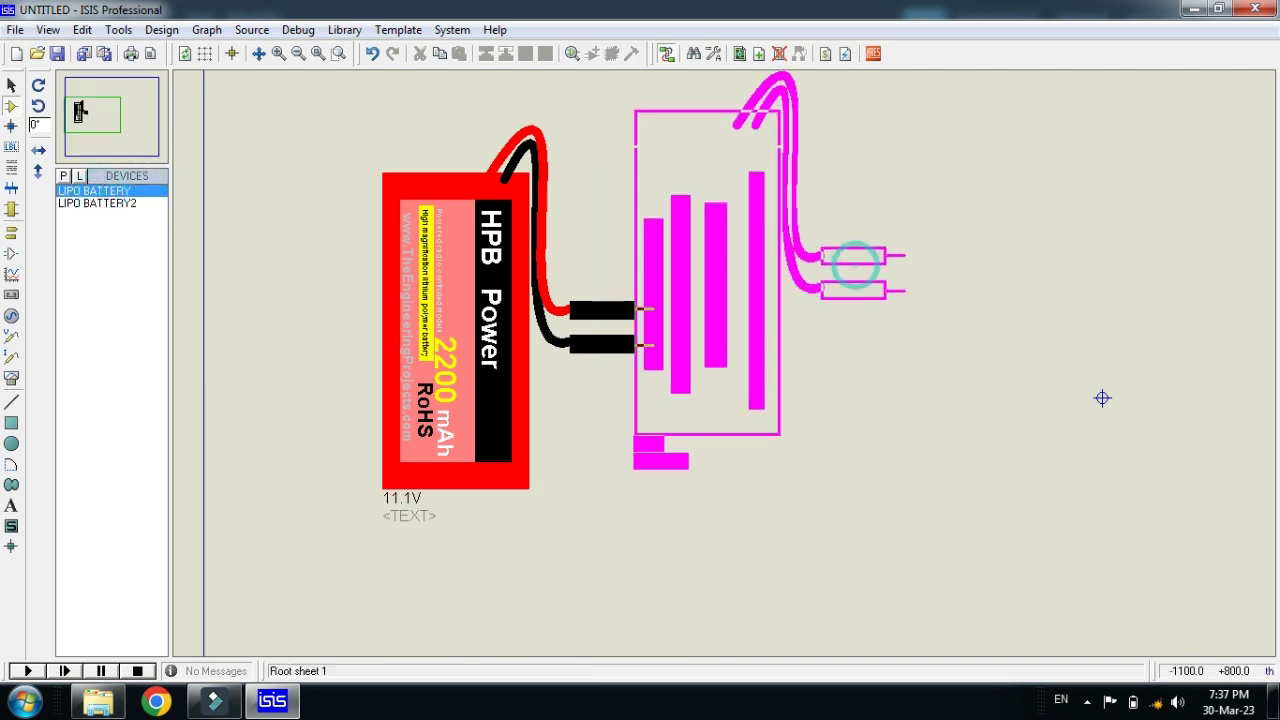
{"action": "left_click", "coordinate": [1093, 310]}
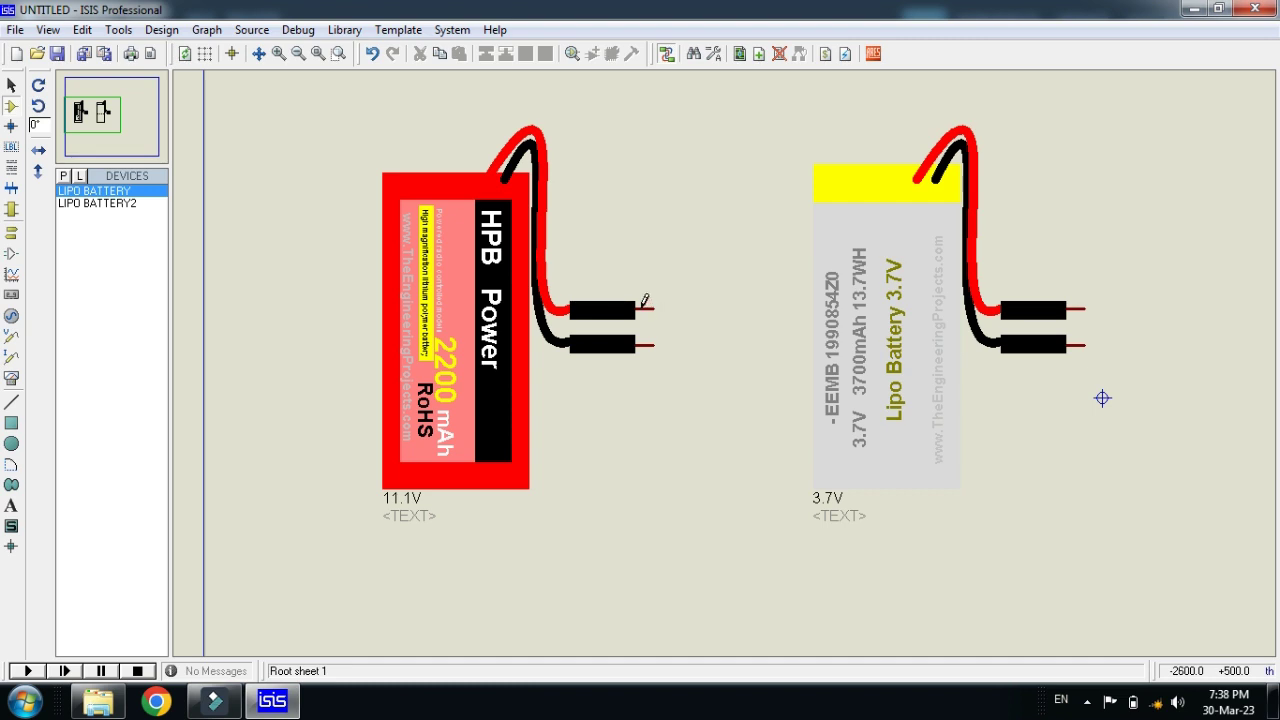
{"action": "left_click", "coordinate": [652, 308]}
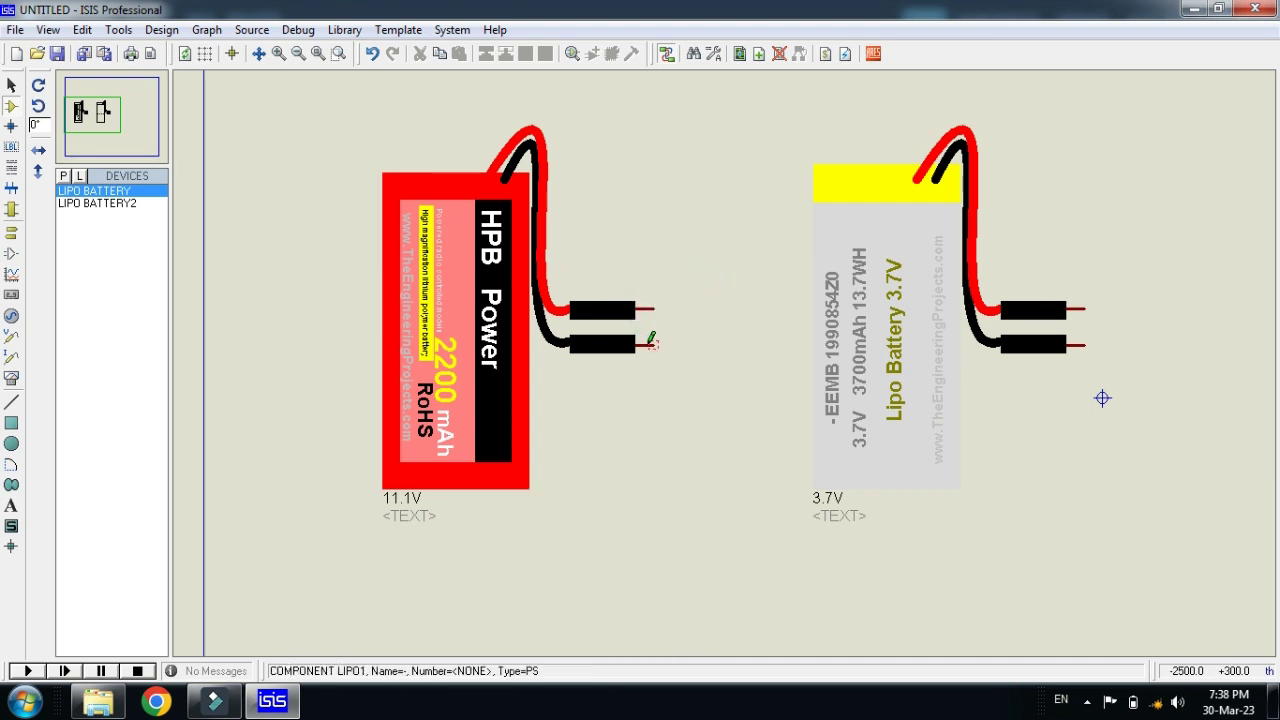
{"action": "left_click", "coordinate": [654, 345]}
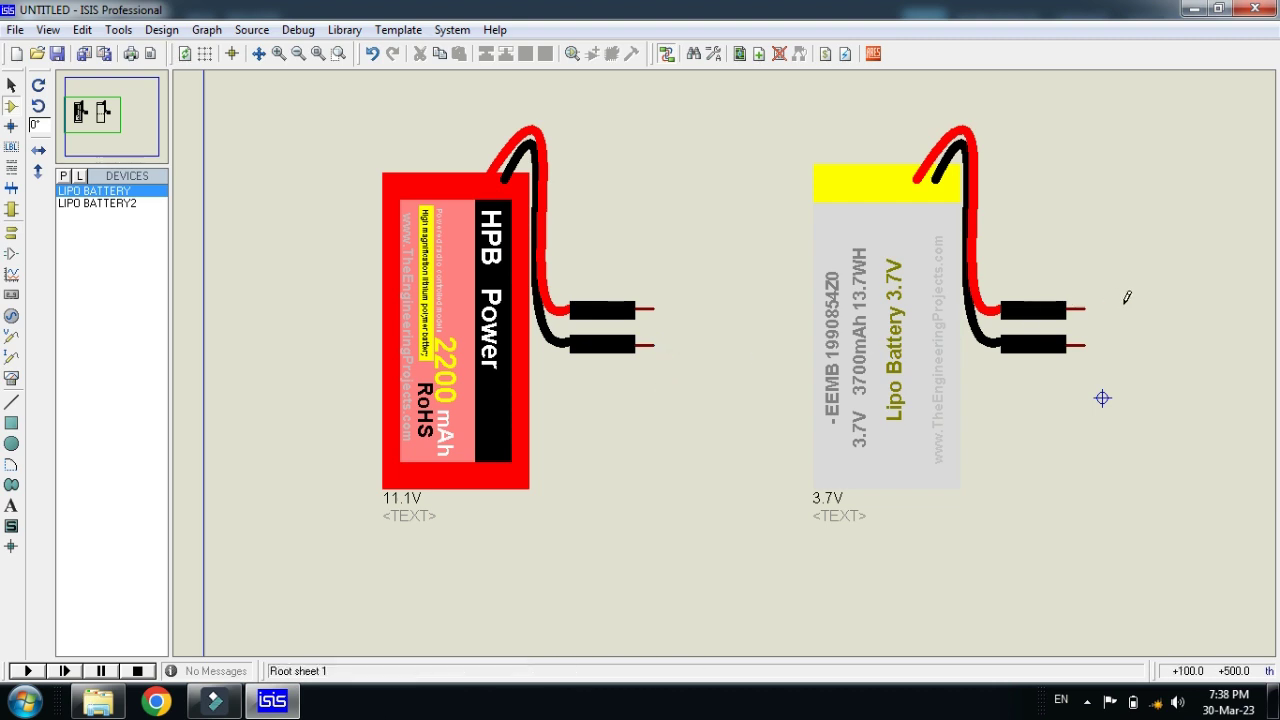